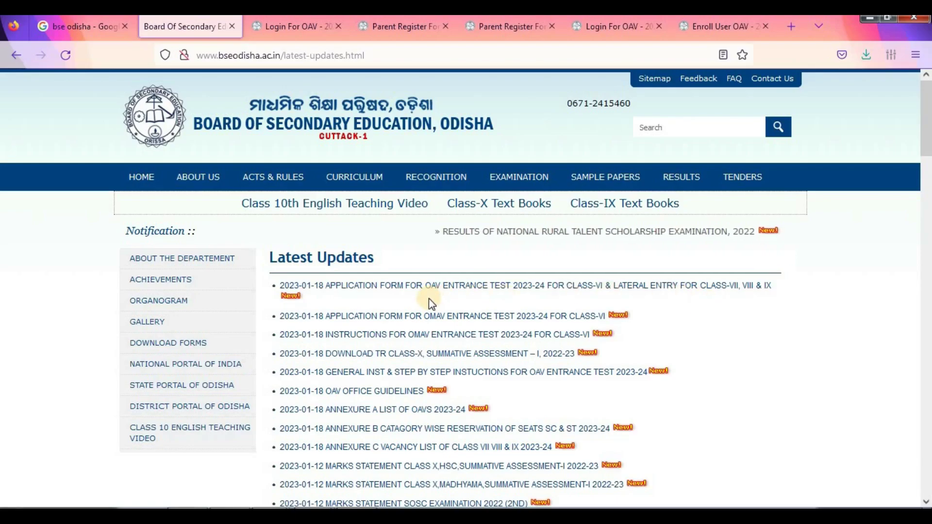
- Open the application form for the OAV Entrance Test 2023-24 from Latest Updates and go to the parent registration page
{"action": "left_click", "coordinate": [363, 288]}
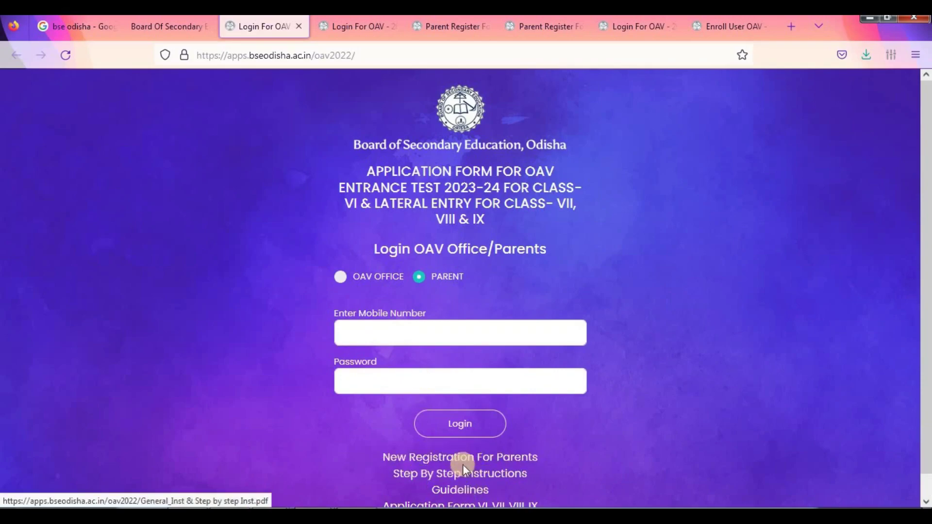
{"action": "left_click_drag", "start_coordinate": [262, 27], "coordinate": [362, 27]}
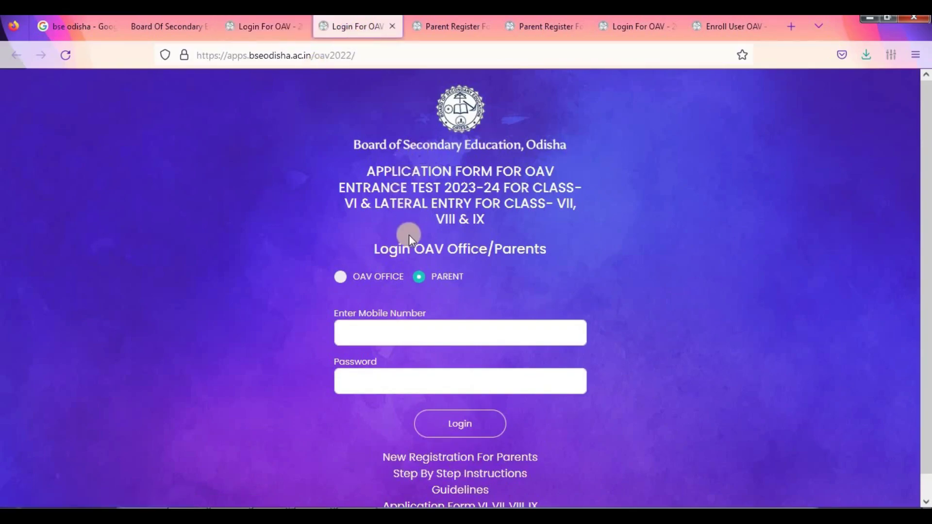
{"action": "left_click", "coordinate": [448, 26]}
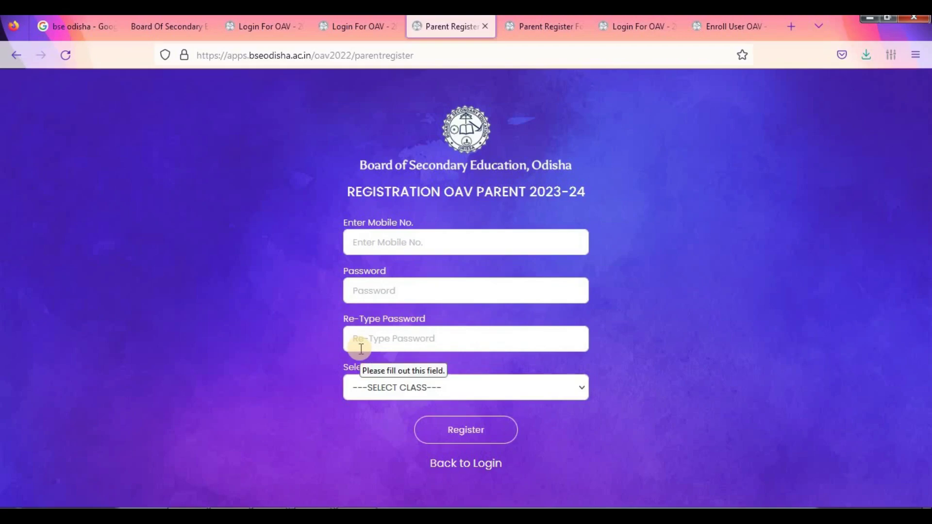
- Check the class choices on the parent registration form and go to the OTP entry page
{"action": "left_click", "coordinate": [380, 392]}
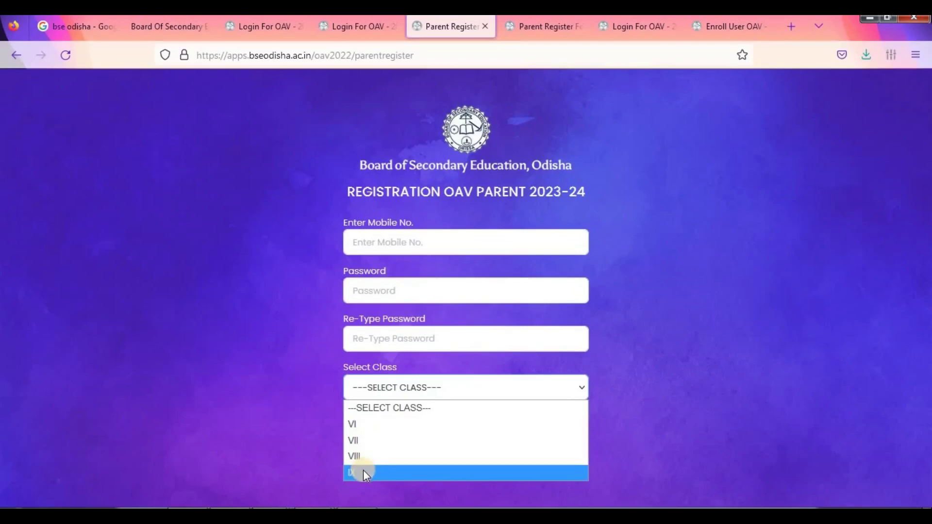
{"action": "left_click", "coordinate": [307, 447]}
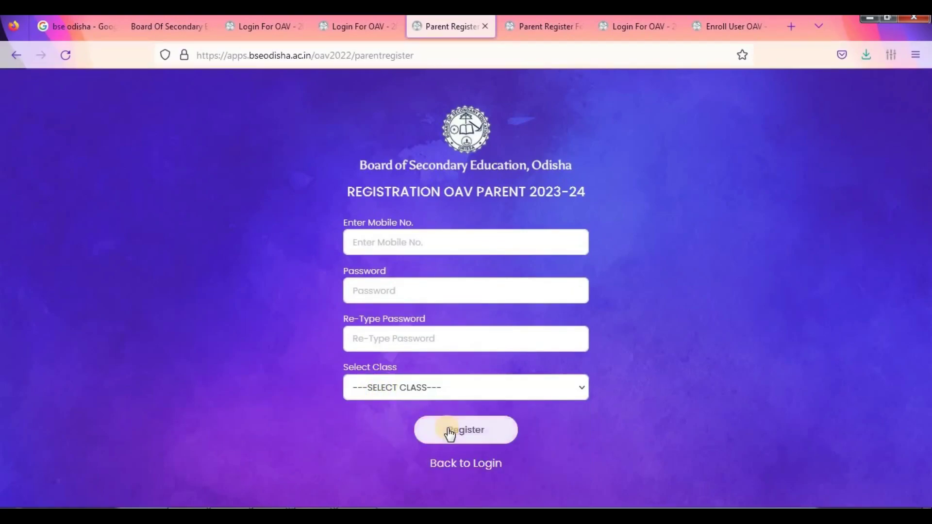
{"action": "left_click", "coordinate": [547, 29]}
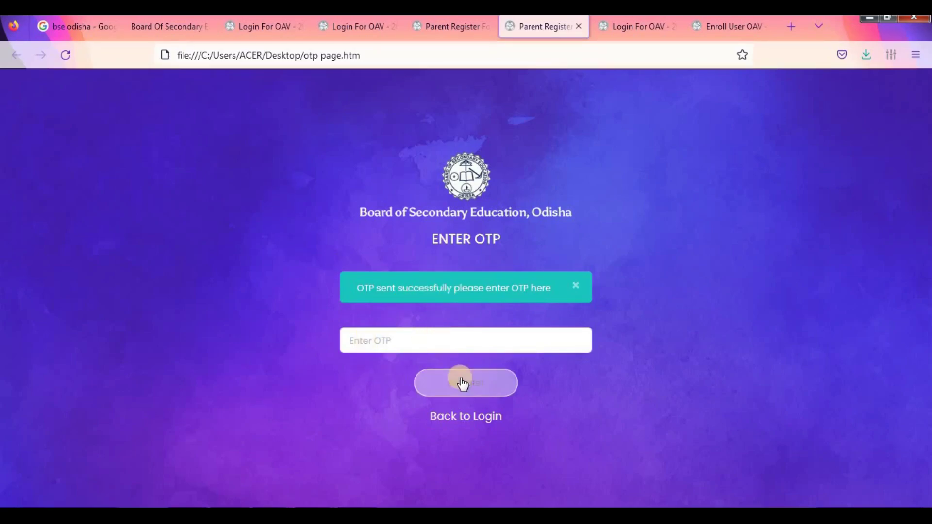
- Go to the parent login page that follows registration and proceed to the candidate registration form
{"action": "left_click", "coordinate": [653, 26]}
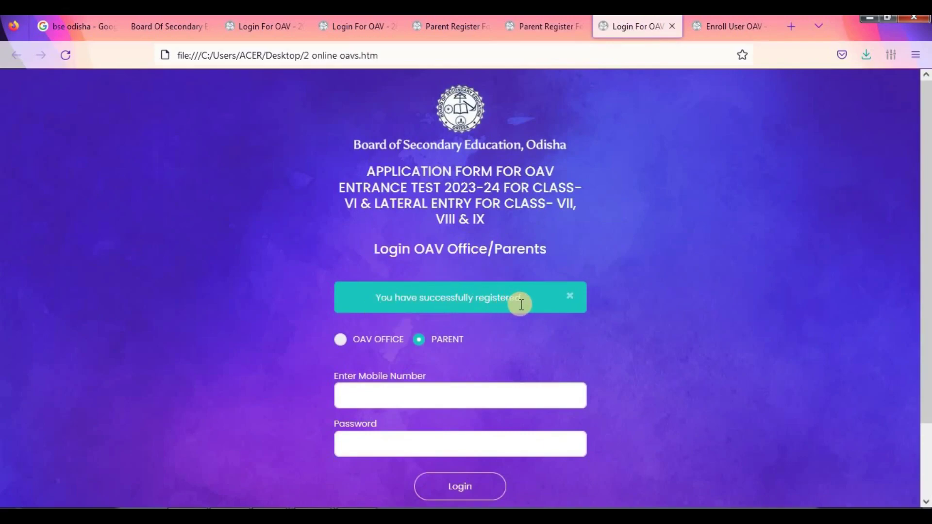
{"action": "left_click", "coordinate": [345, 390]}
{"action": "left_click", "coordinate": [345, 440]}
{"action": "left_click", "coordinate": [345, 439]}
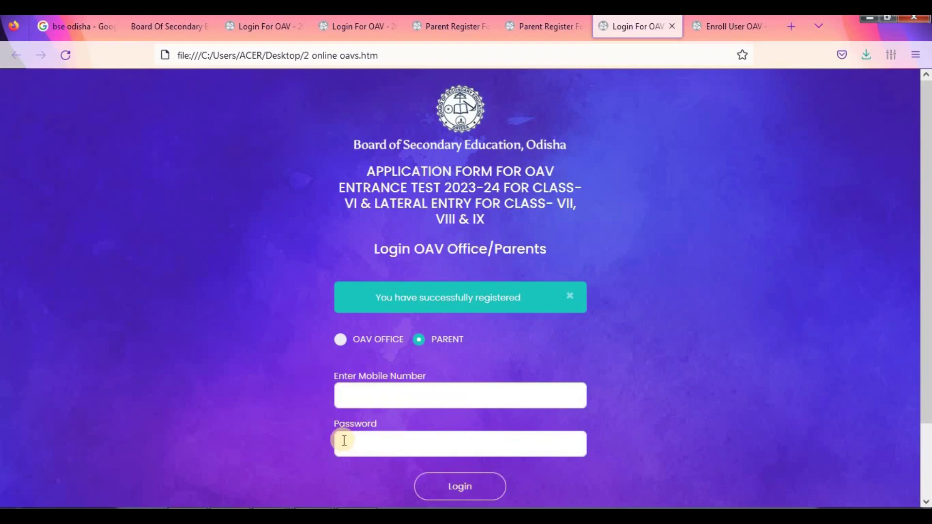
{"action": "left_click", "coordinate": [458, 487]}
{"action": "left_click", "coordinate": [719, 28]}
- Check the candidate form's choices for whose signature will be uploaded and for the admission class
{"action": "scroll", "coordinate": [590, 250], "scroll_direction": "down", "scroll_amount": 3}
{"action": "scroll", "coordinate": [590, 250], "scroll_direction": "up", "scroll_amount": 3}
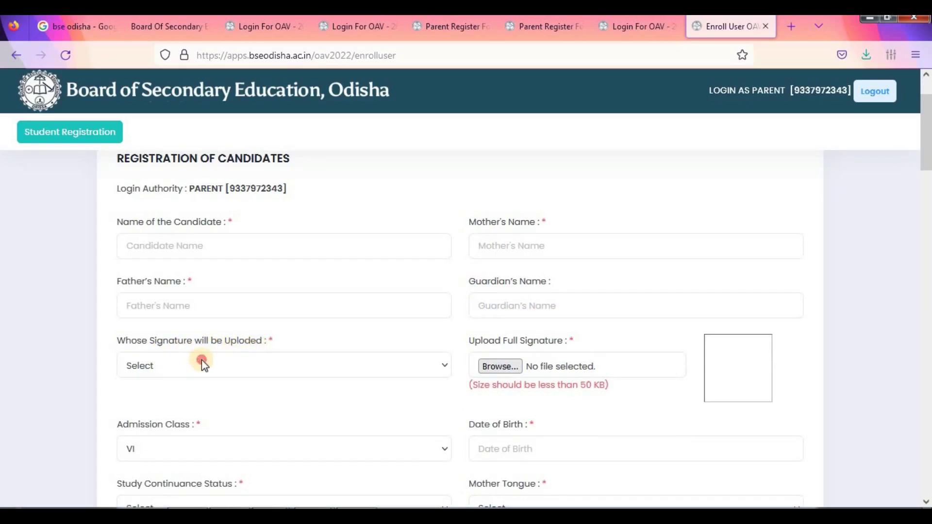
{"action": "left_click", "coordinate": [203, 365]}
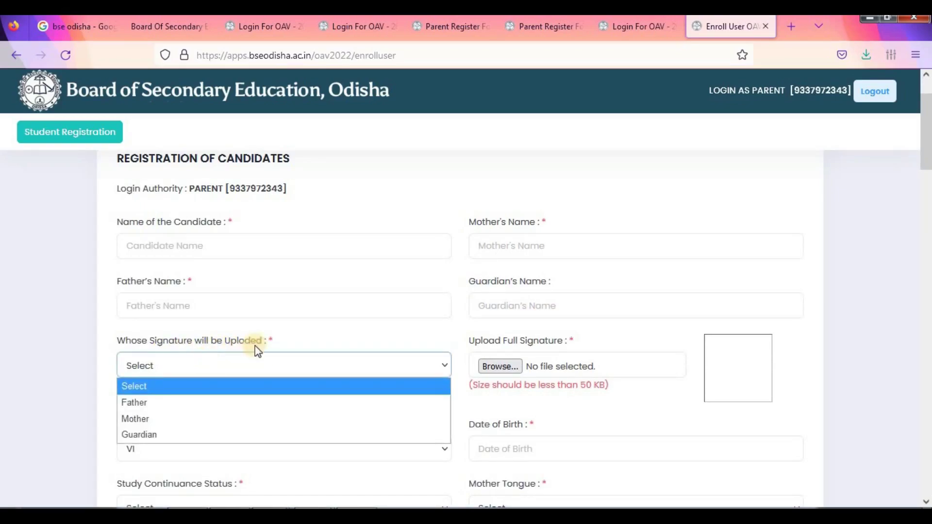
{"action": "left_click", "coordinate": [284, 341]}
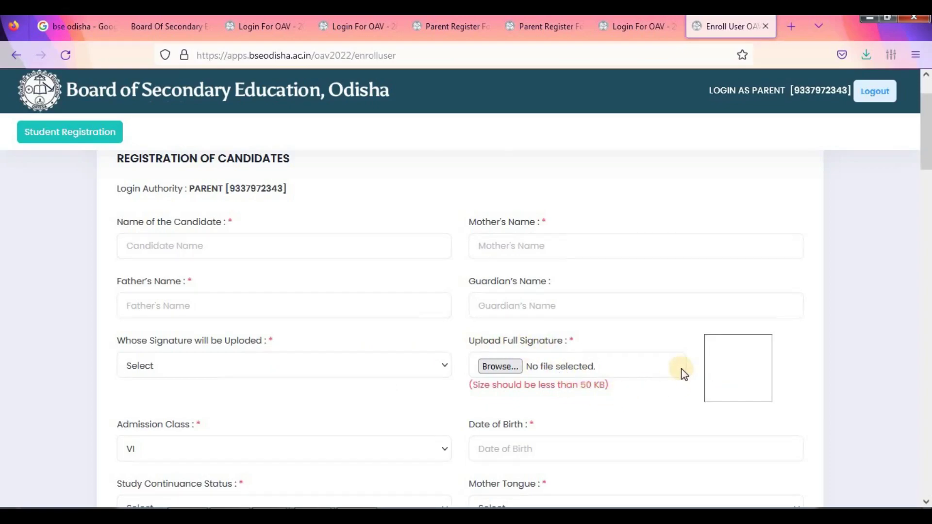
{"action": "scroll", "coordinate": [679, 370], "scroll_direction": "down", "scroll_amount": 2}
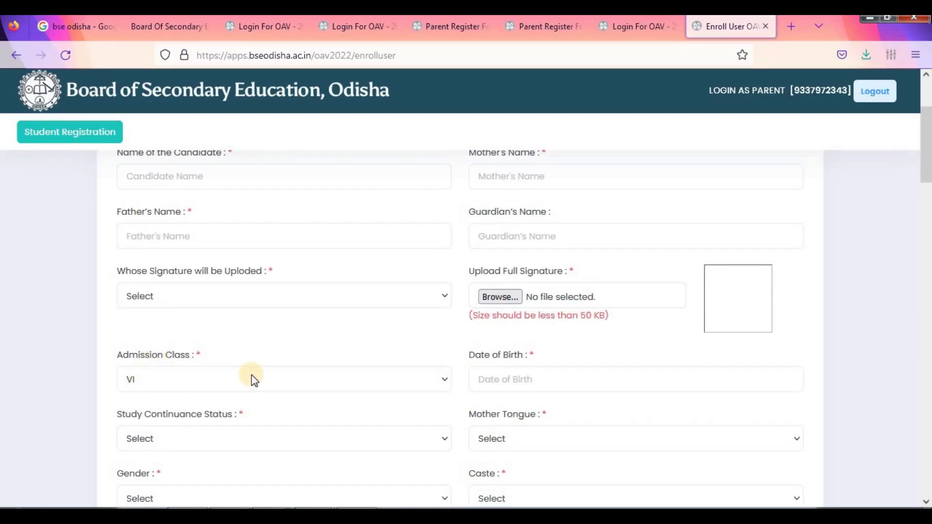
{"action": "left_click", "coordinate": [448, 385]}
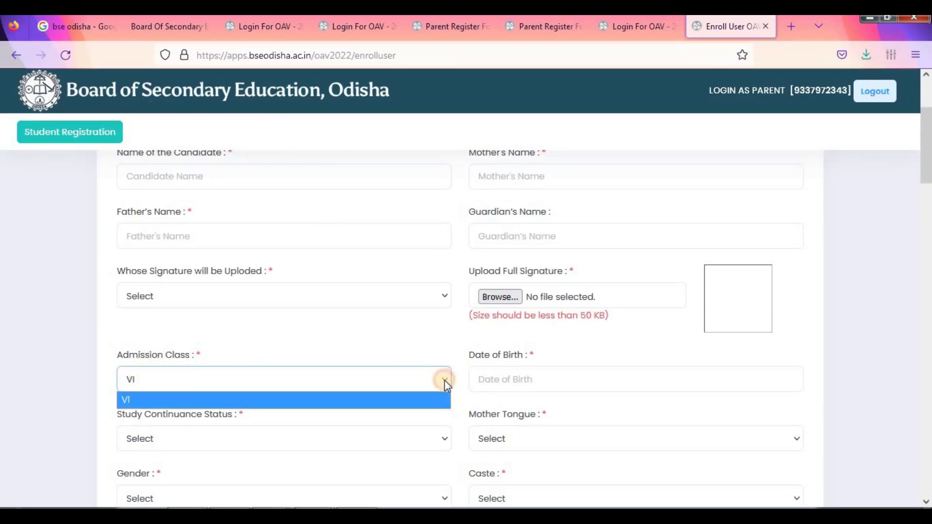
{"action": "left_click", "coordinate": [444, 381]}
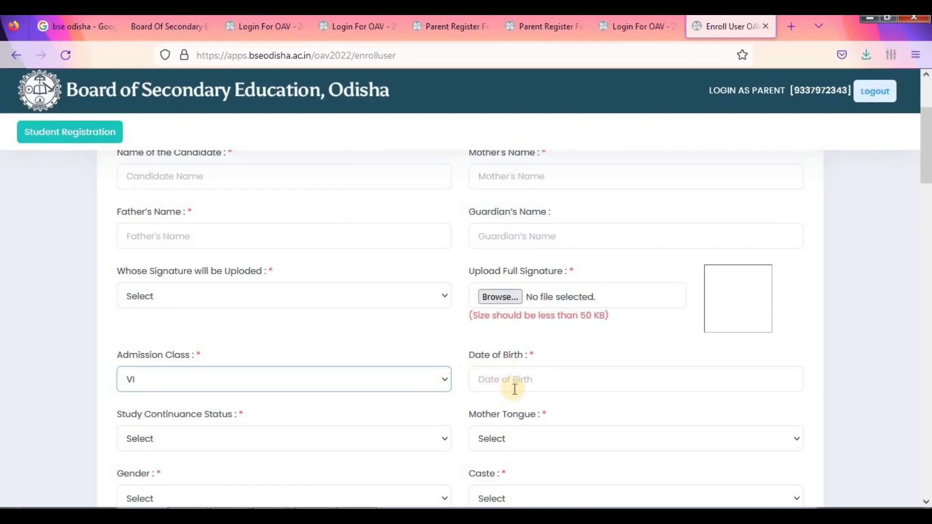
- Examine the candidate's personal detail and Aadhar number fields and the choices for coming under PWD category
{"action": "scroll", "coordinate": [509, 384], "scroll_direction": "down", "scroll_amount": 3}
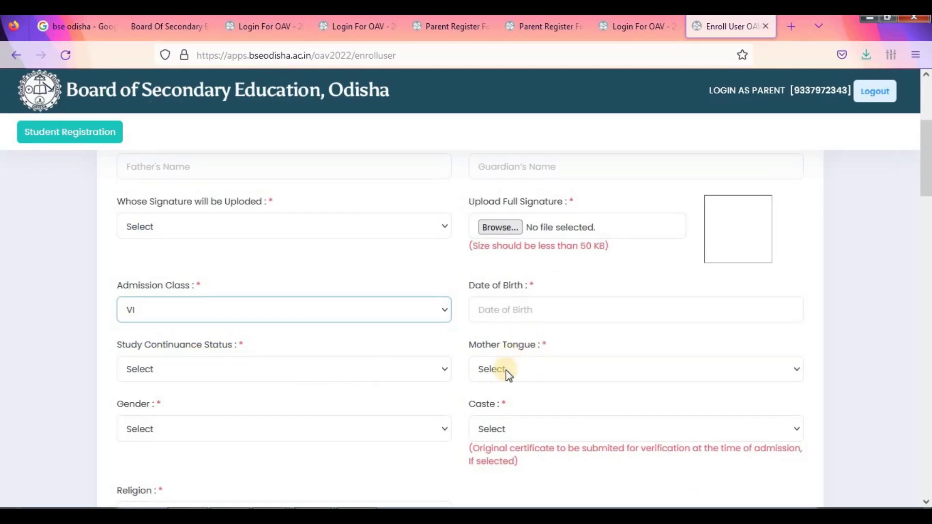
{"action": "scroll", "coordinate": [513, 367], "scroll_direction": "down", "scroll_amount": 3}
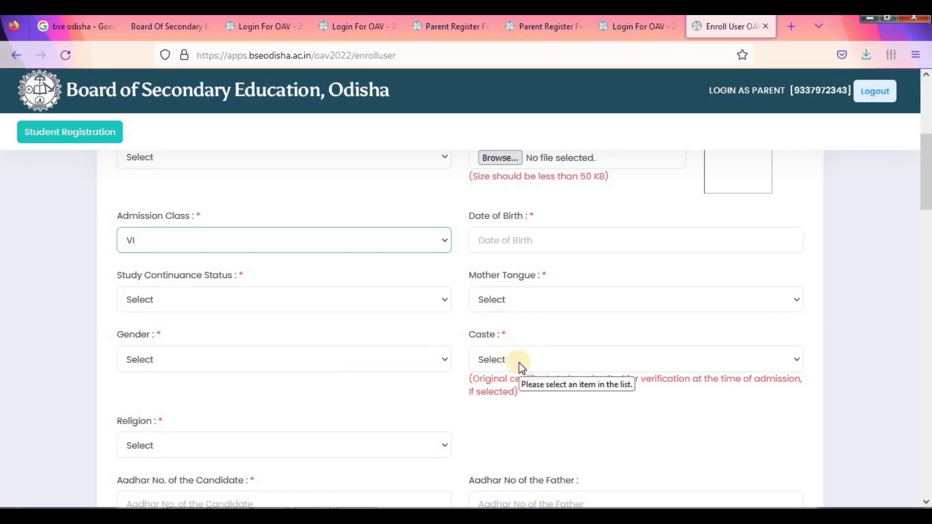
{"action": "scroll", "coordinate": [520, 363], "scroll_direction": "down", "scroll_amount": 3}
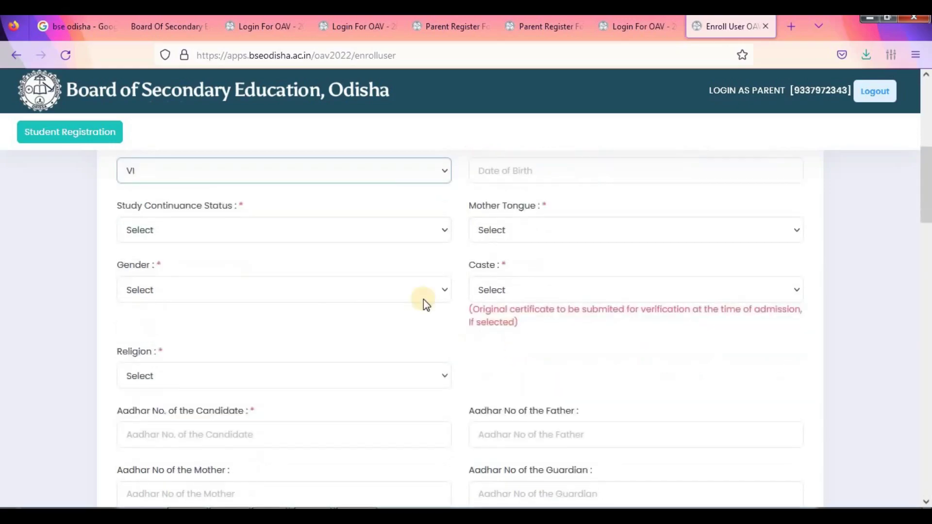
{"action": "scroll", "coordinate": [298, 364], "scroll_direction": "down", "scroll_amount": 3}
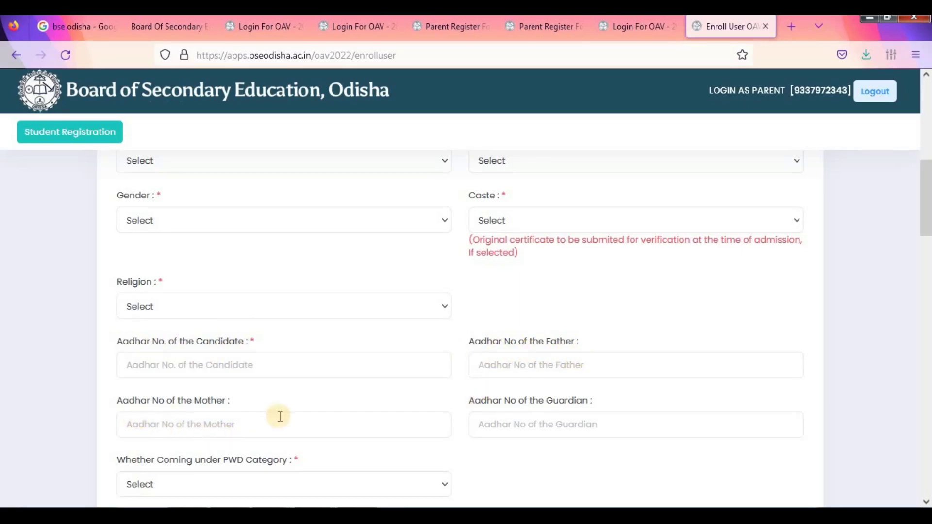
{"action": "scroll", "coordinate": [472, 405], "scroll_direction": "down", "scroll_amount": 3}
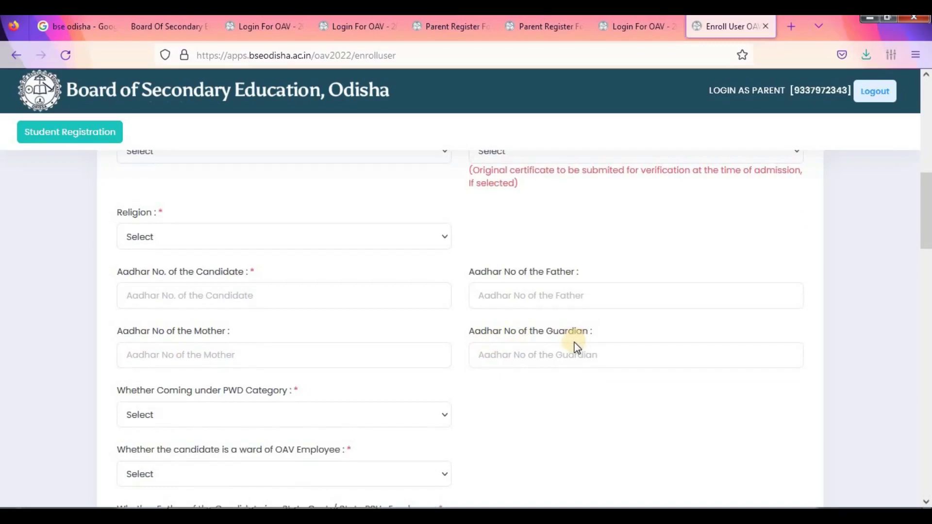
{"action": "scroll", "coordinate": [573, 344], "scroll_direction": "down", "scroll_amount": 3}
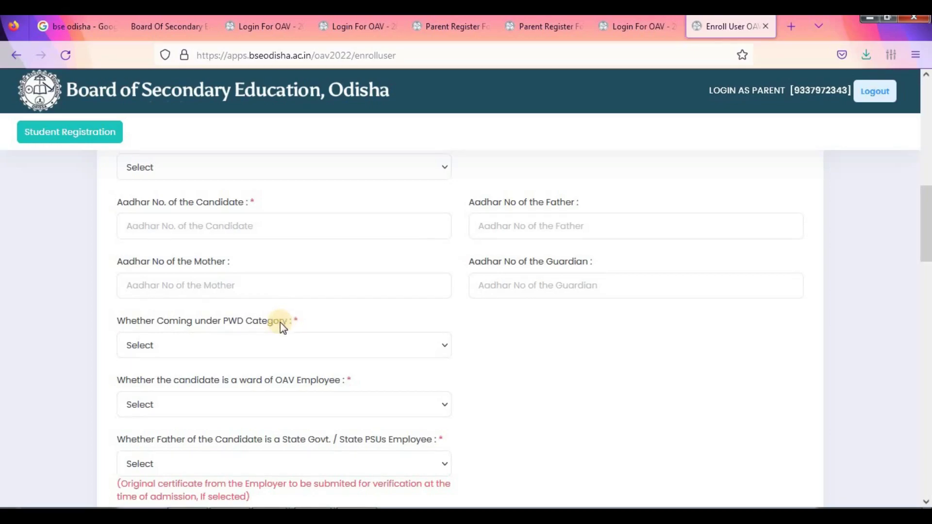
{"action": "left_click", "coordinate": [311, 339]}
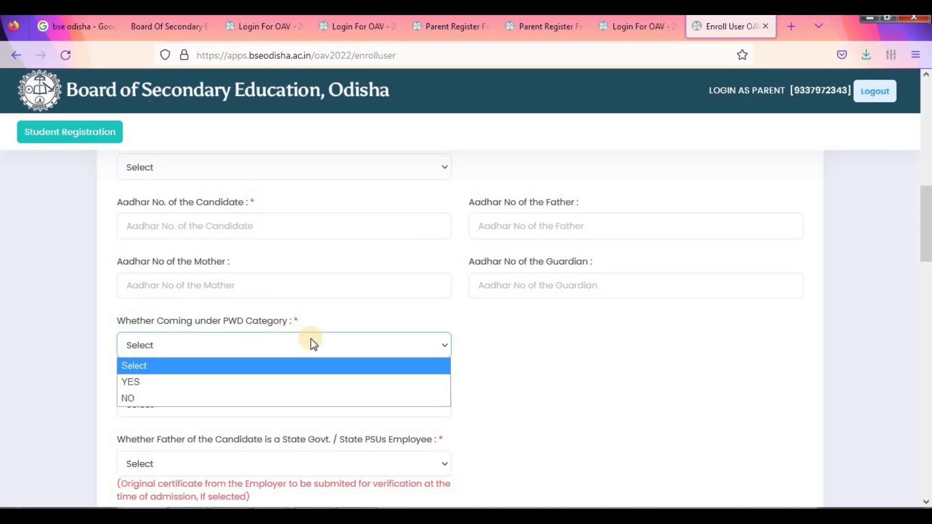
{"action": "left_click", "coordinate": [311, 339]}
- Examine the fields on parents' employment, chronic disease, school details, parent contact and annual income
{"action": "scroll", "coordinate": [596, 403], "scroll_direction": "down", "scroll_amount": 2}
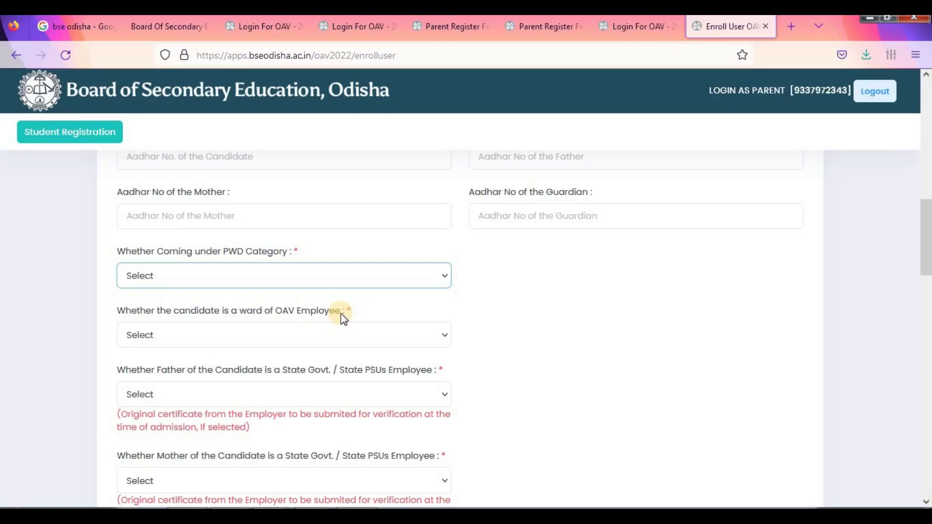
{"action": "scroll", "coordinate": [538, 339], "scroll_direction": "down", "scroll_amount": 2}
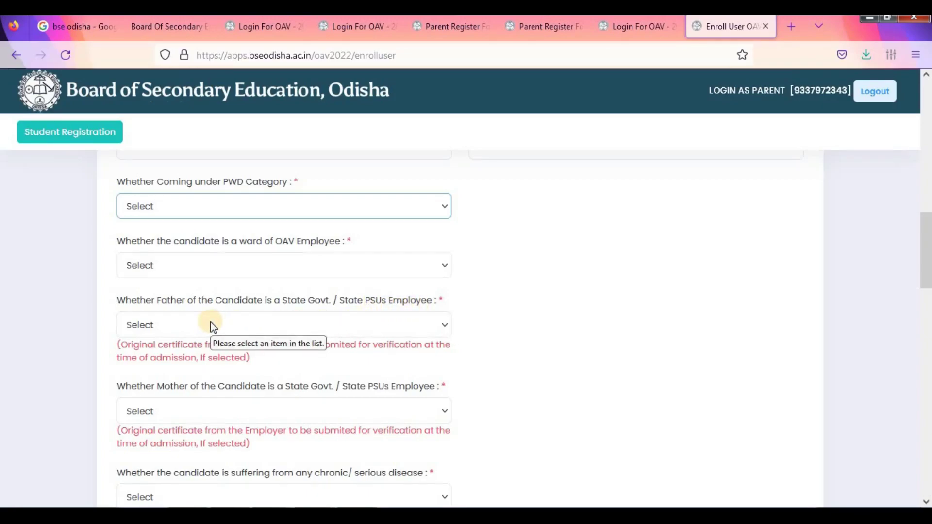
{"action": "scroll", "coordinate": [226, 387], "scroll_direction": "down", "scroll_amount": 2}
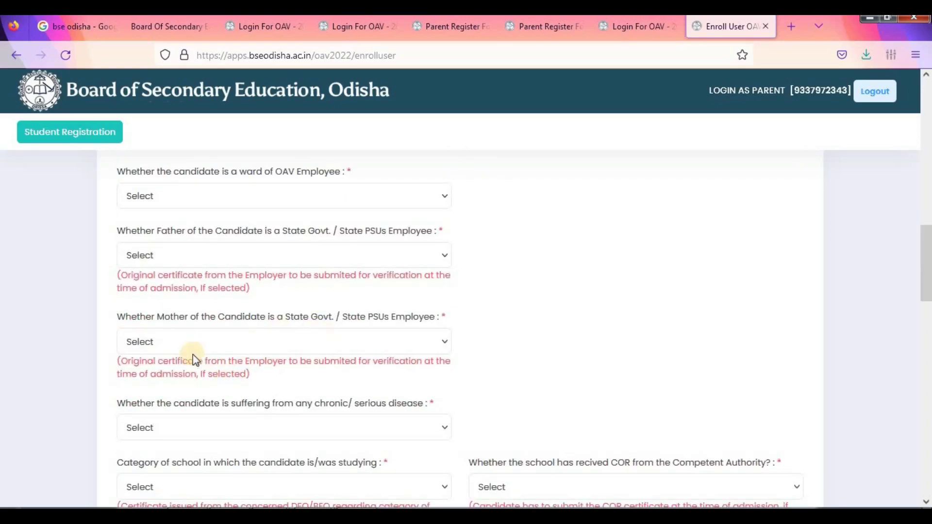
{"action": "scroll", "coordinate": [239, 347], "scroll_direction": "down", "scroll_amount": 4}
{"action": "scroll", "coordinate": [204, 301], "scroll_direction": "up", "scroll_amount": 1}
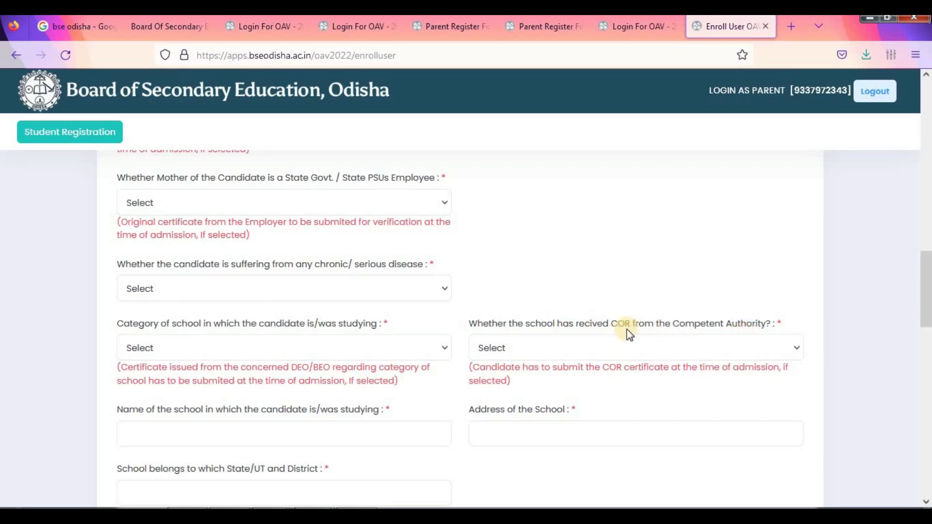
{"action": "scroll", "coordinate": [403, 403], "scroll_direction": "down", "scroll_amount": 3}
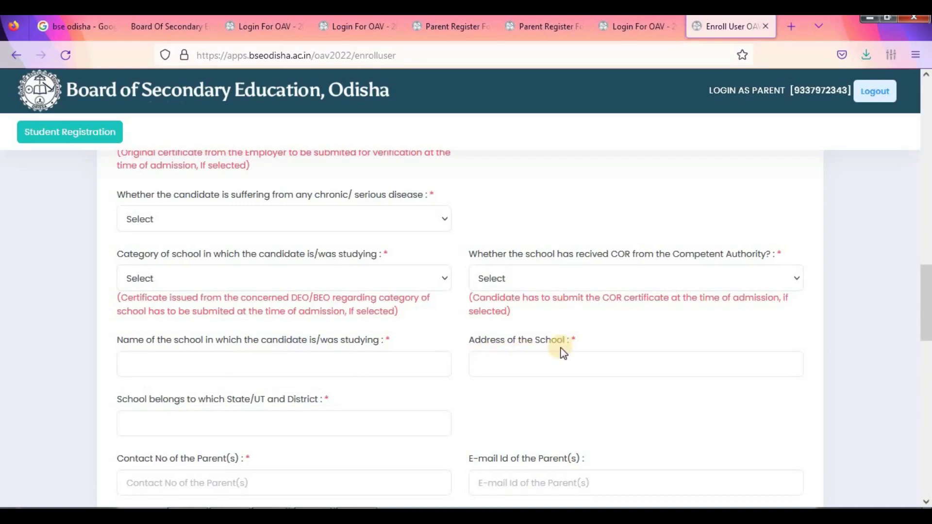
{"action": "scroll", "coordinate": [453, 384], "scroll_direction": "down", "scroll_amount": 3}
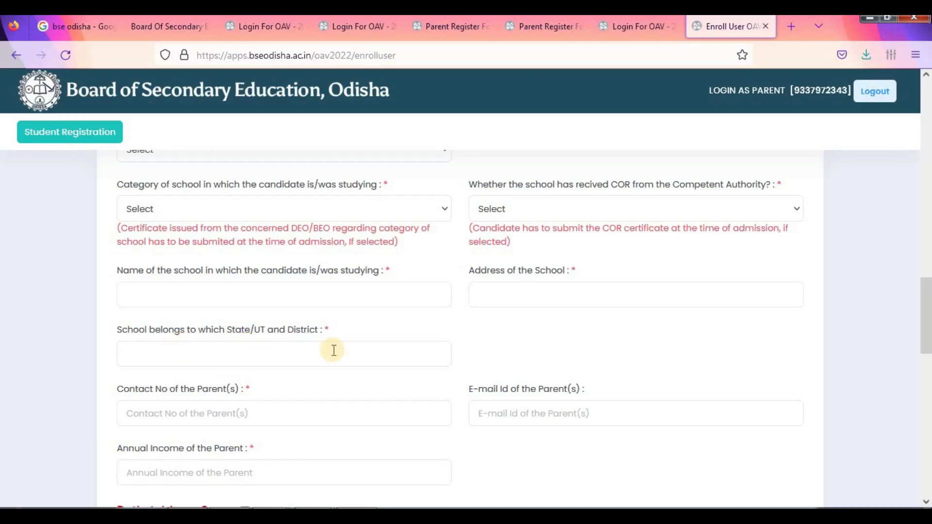
{"action": "scroll", "coordinate": [350, 369], "scroll_direction": "down", "scroll_amount": 2}
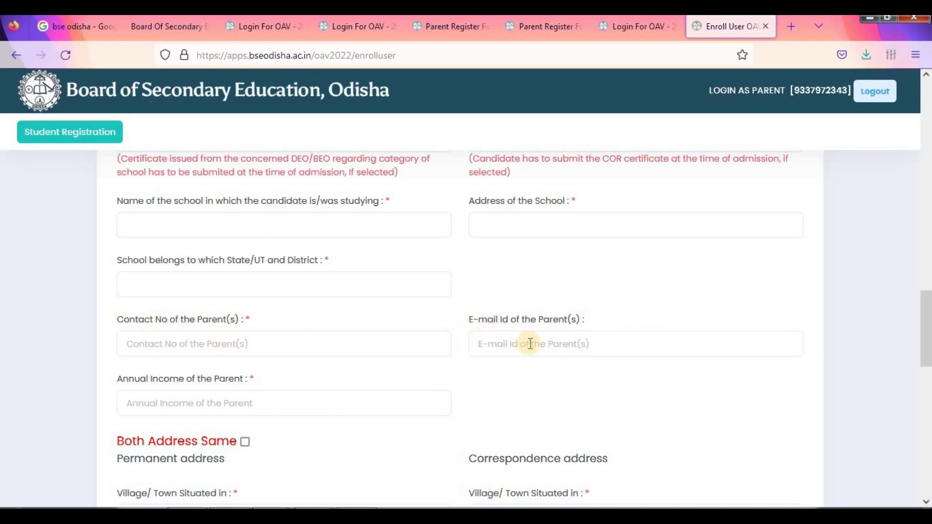
{"action": "scroll", "coordinate": [530, 344], "scroll_direction": "down", "scroll_amount": 2}
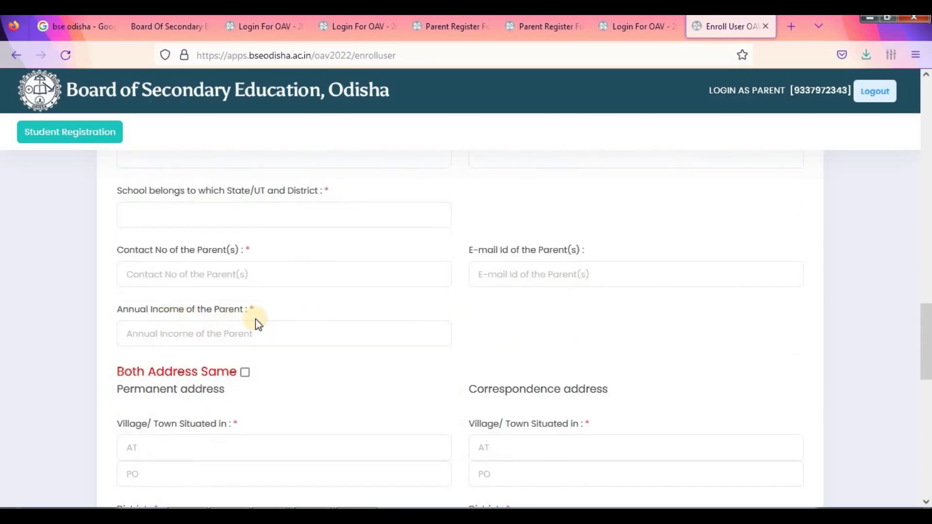
- Examine the permanent and correspondence address fields, from village or town through district, location, block and pincode
{"action": "scroll", "coordinate": [291, 320], "scroll_direction": "down", "scroll_amount": 4}
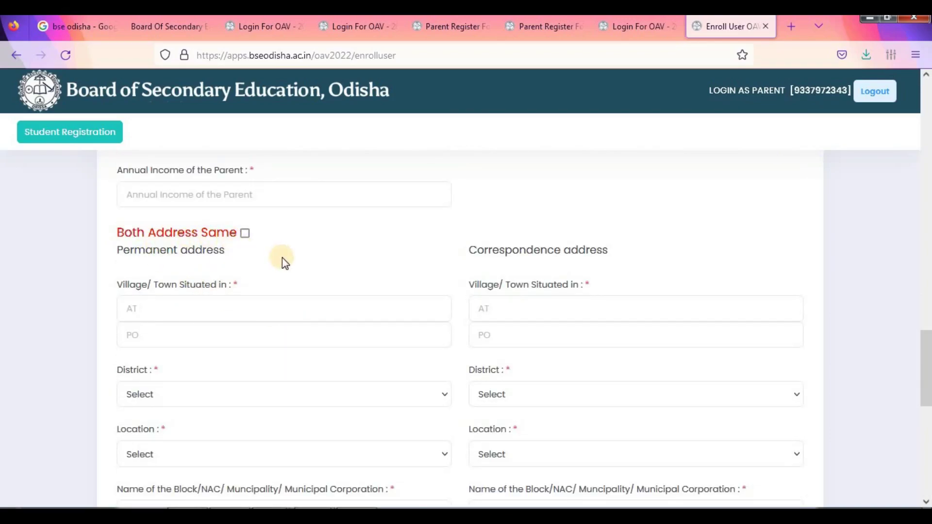
{"action": "scroll", "coordinate": [282, 258], "scroll_direction": "down", "scroll_amount": 5}
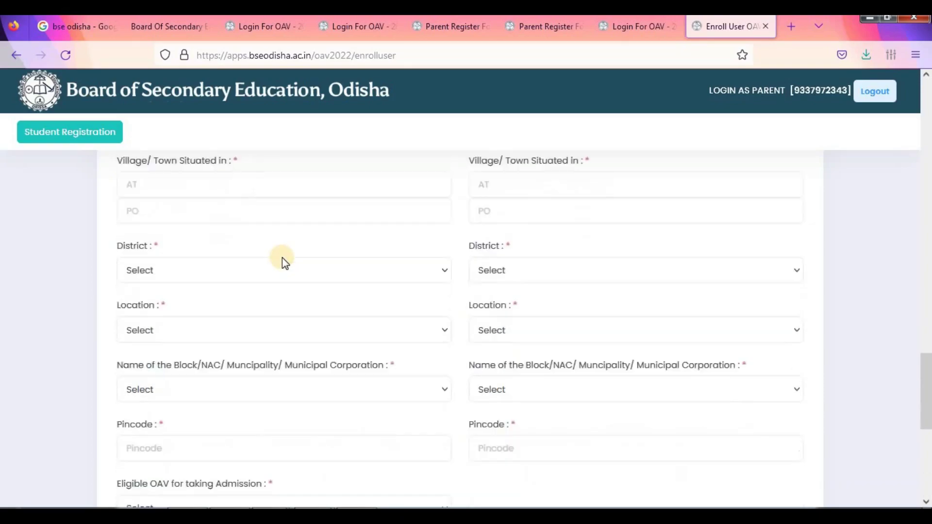
{"action": "scroll", "coordinate": [282, 257], "scroll_direction": "up", "scroll_amount": 4}
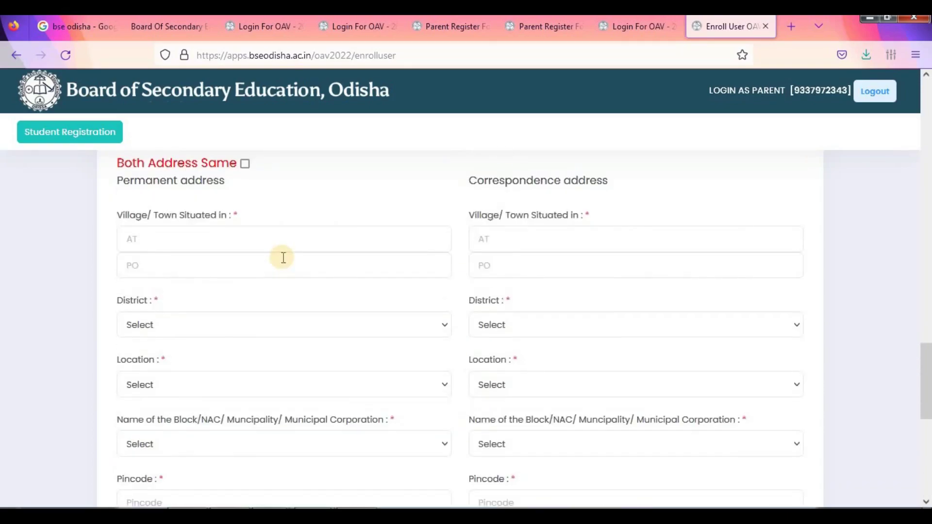
{"action": "scroll", "coordinate": [283, 258], "scroll_direction": "up", "scroll_amount": 1}
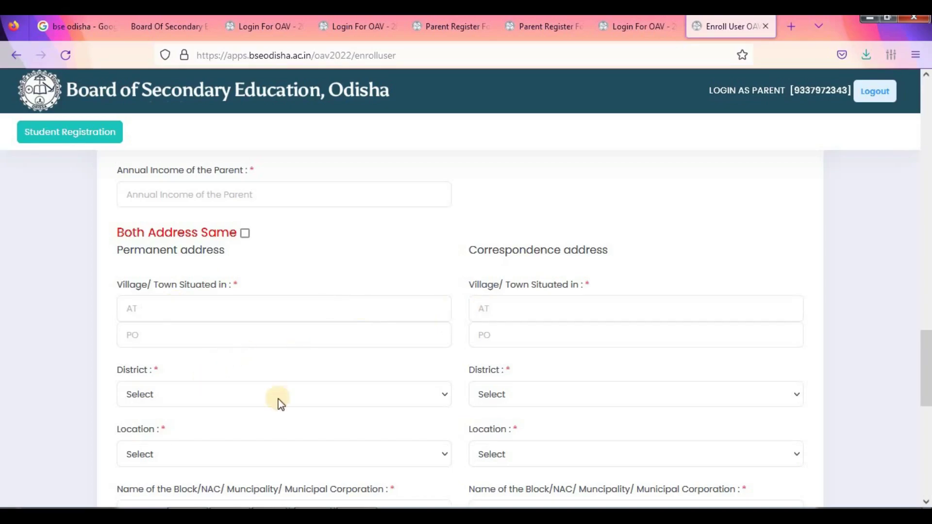
{"action": "scroll", "coordinate": [297, 429], "scroll_direction": "down", "scroll_amount": 2}
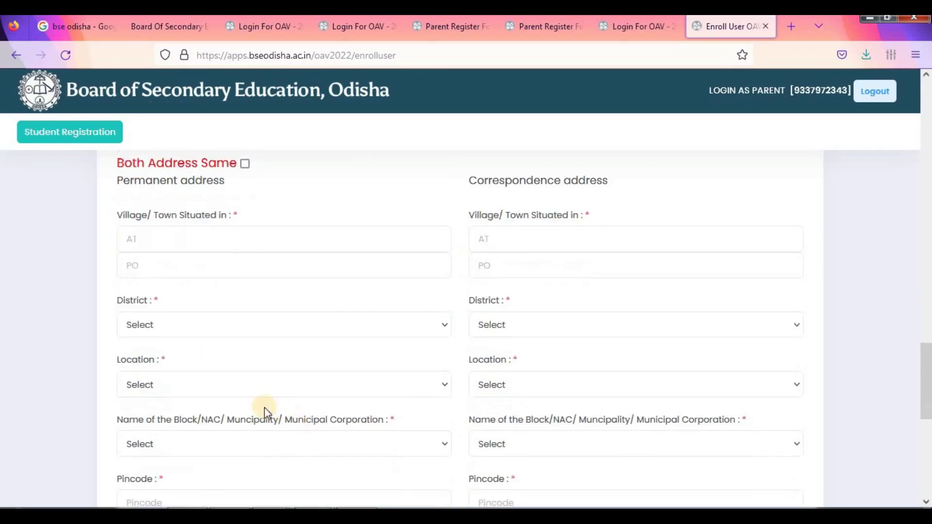
{"action": "scroll", "coordinate": [235, 424], "scroll_direction": "down", "scroll_amount": 3}
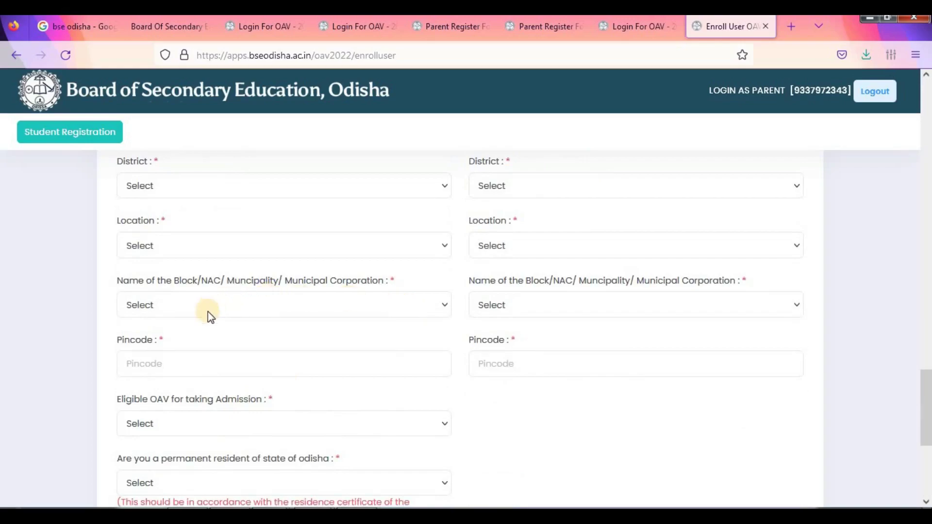
- Check the choices for the eligible OAV for taking admission, below the pincode fields
{"action": "scroll", "coordinate": [455, 372], "scroll_direction": "down", "scroll_amount": 1}
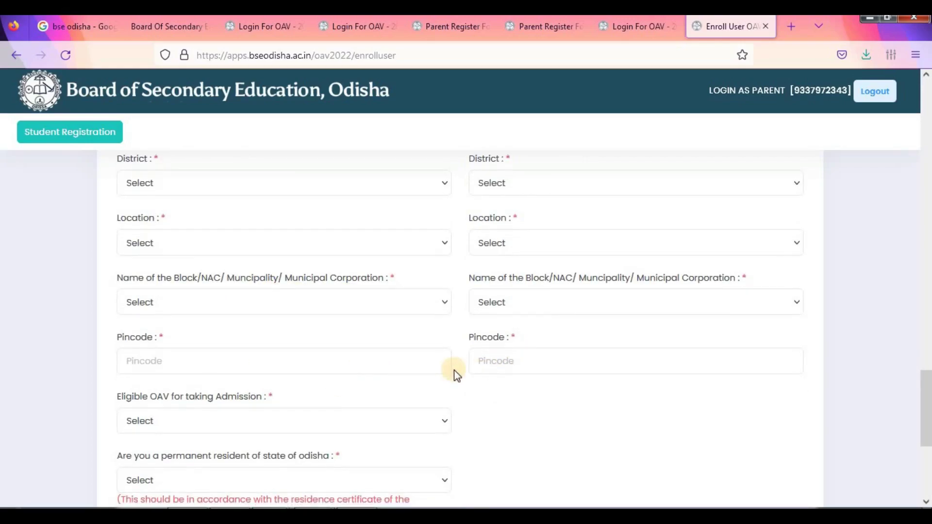
{"action": "scroll", "coordinate": [437, 367], "scroll_direction": "down", "scroll_amount": 2}
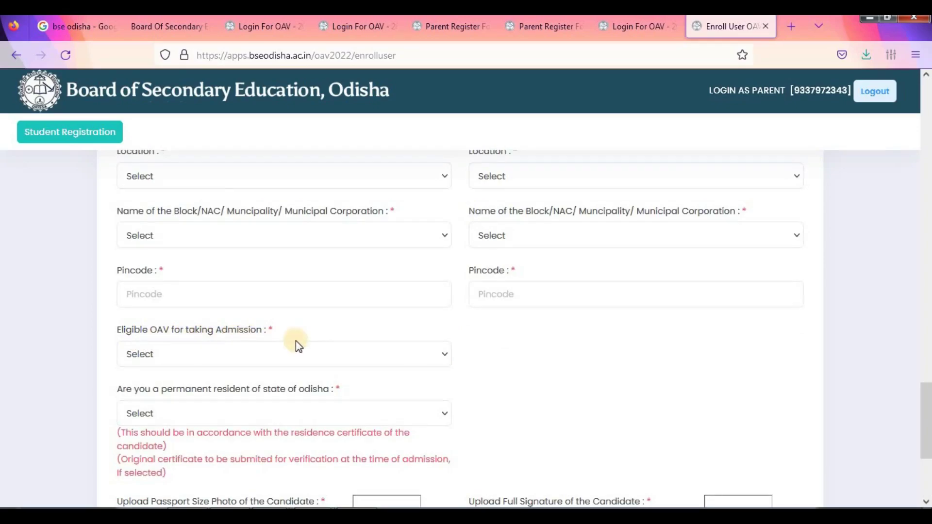
{"action": "left_click", "coordinate": [387, 351]}
{"action": "left_click", "coordinate": [384, 347]}
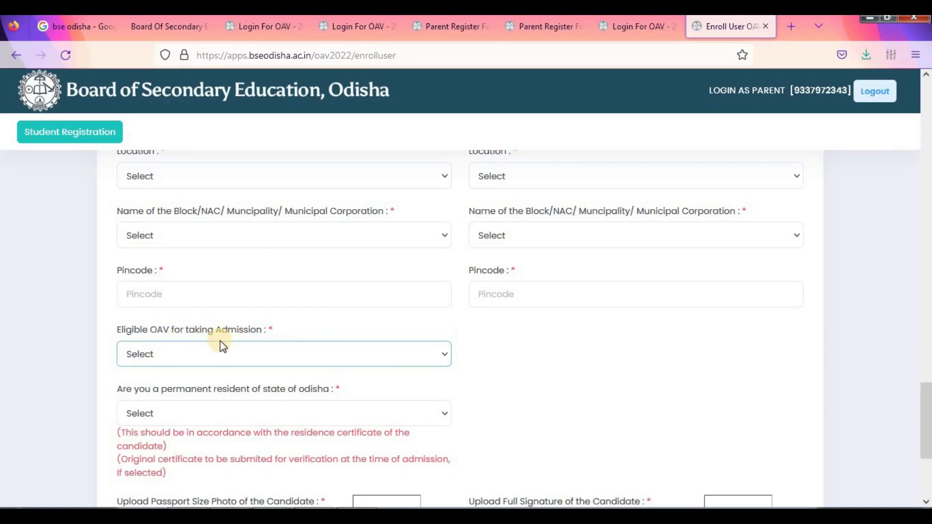
- Examine the Odisha permanent resident question and the candidate's photo and signature upload fields, and return to the address fields
{"action": "scroll", "coordinate": [508, 377], "scroll_direction": "down", "scroll_amount": 2}
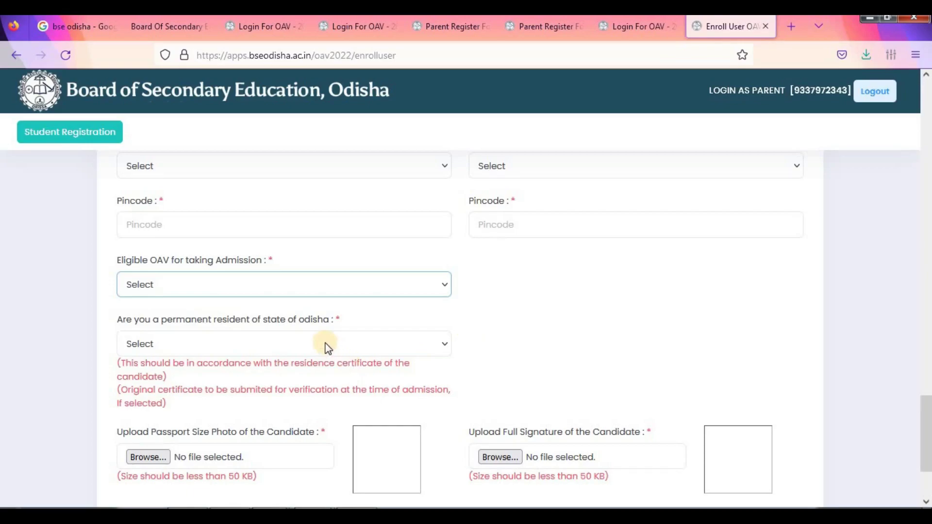
{"action": "scroll", "coordinate": [526, 340], "scroll_direction": "down", "scroll_amount": 3}
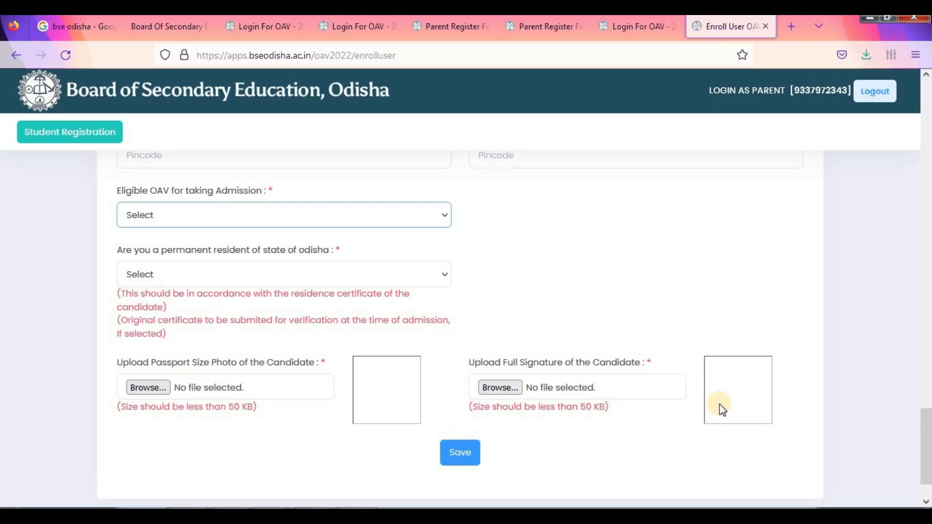
{"action": "scroll", "coordinate": [613, 425], "scroll_direction": "down", "scroll_amount": 2}
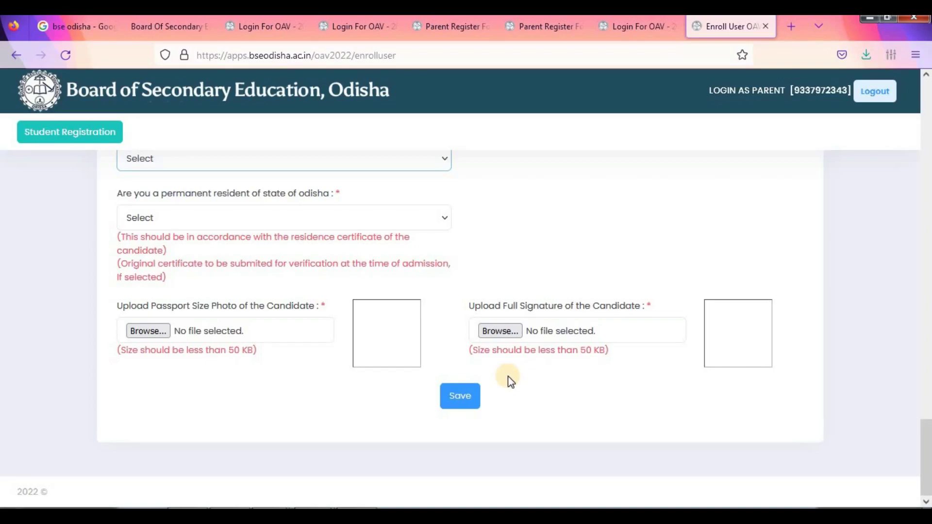
{"action": "scroll", "coordinate": [510, 381], "scroll_direction": "up", "scroll_amount": 4}
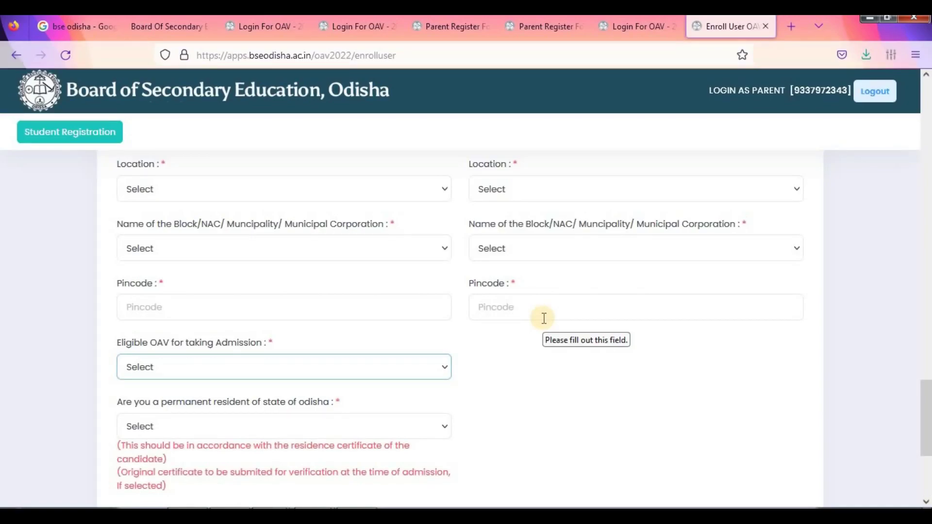
{"action": "scroll", "coordinate": [508, 376], "scroll_direction": "up", "scroll_amount": 3}
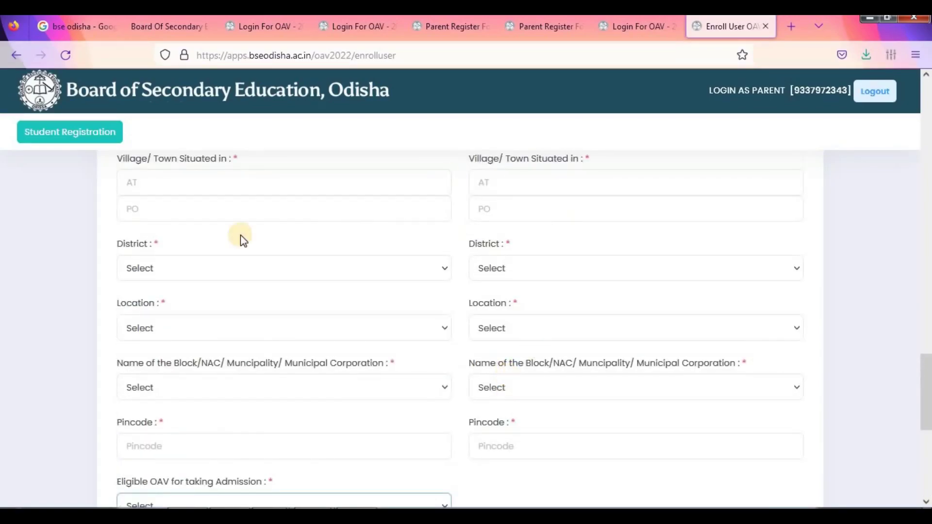